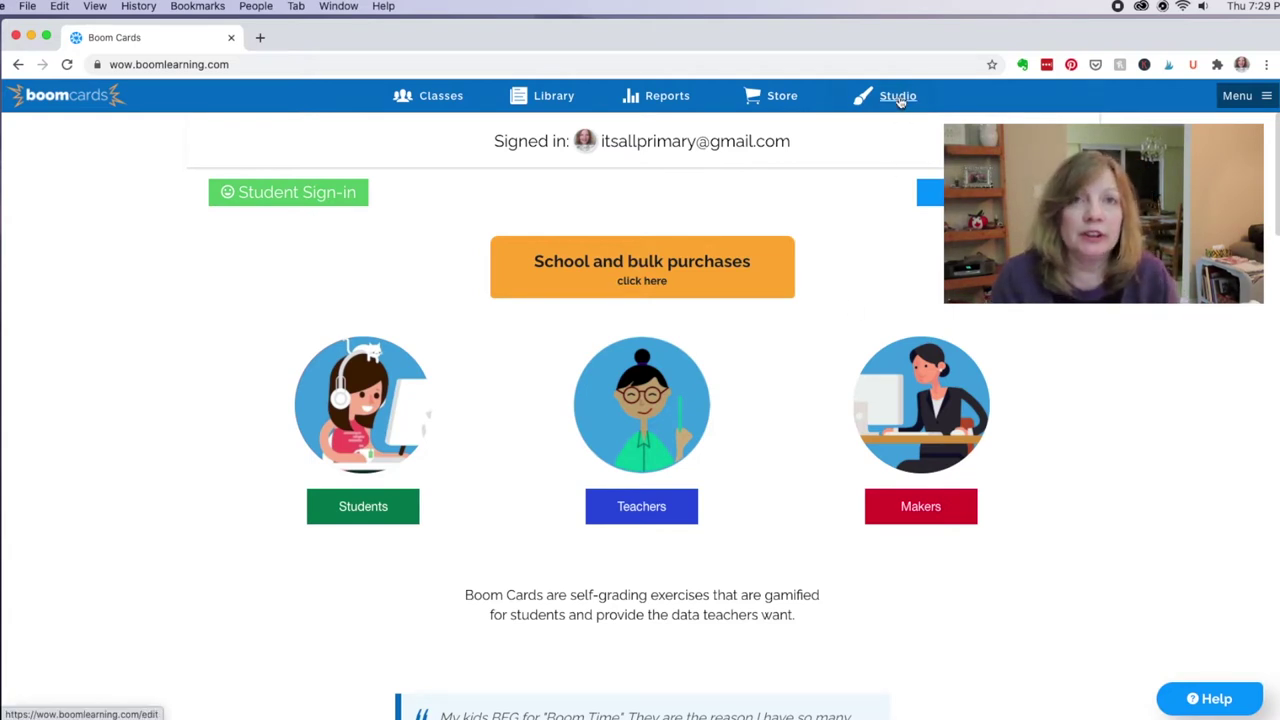
- Open the "Addition to 50 (fill-in-the-blank) No regrouping" deck for editing from the Studio's deck list
{"action": "left_click", "coordinate": [898, 96]}
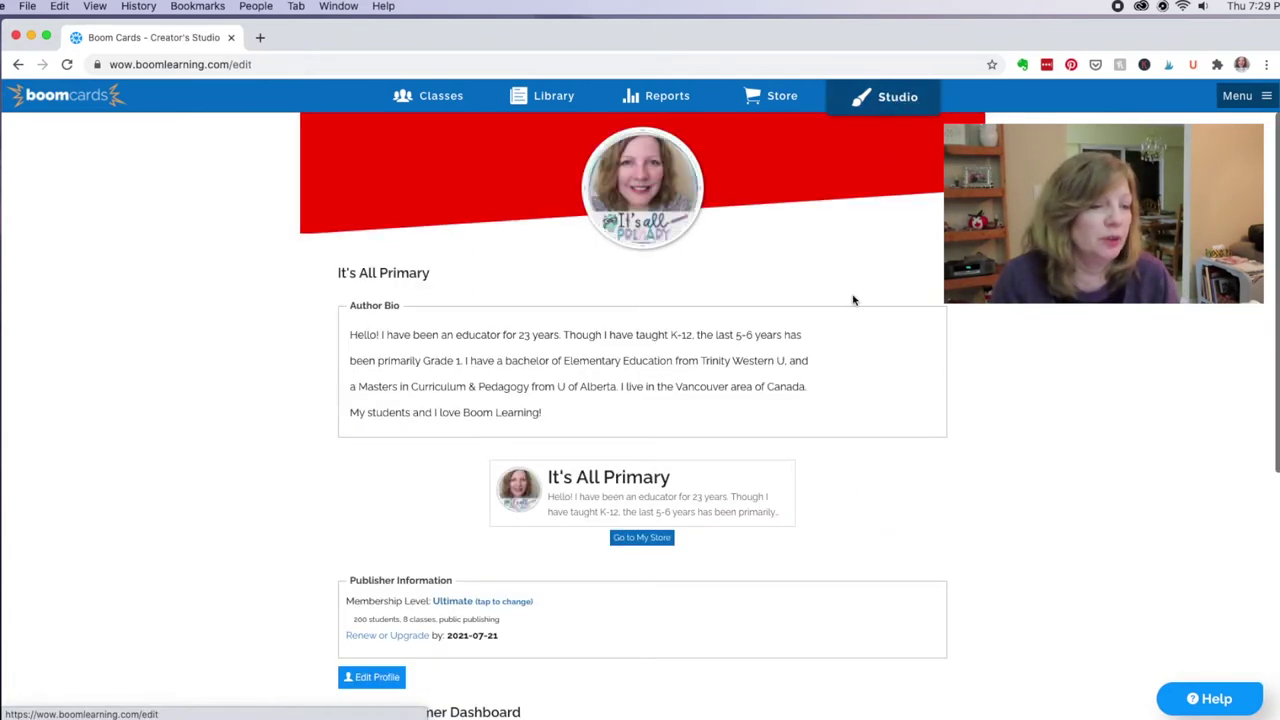
{"action": "scroll", "coordinate": [829, 366], "scroll_direction": "down", "scroll_amount": 5}
{"action": "scroll", "coordinate": [828, 366], "scroll_direction": "down", "scroll_amount": 3}
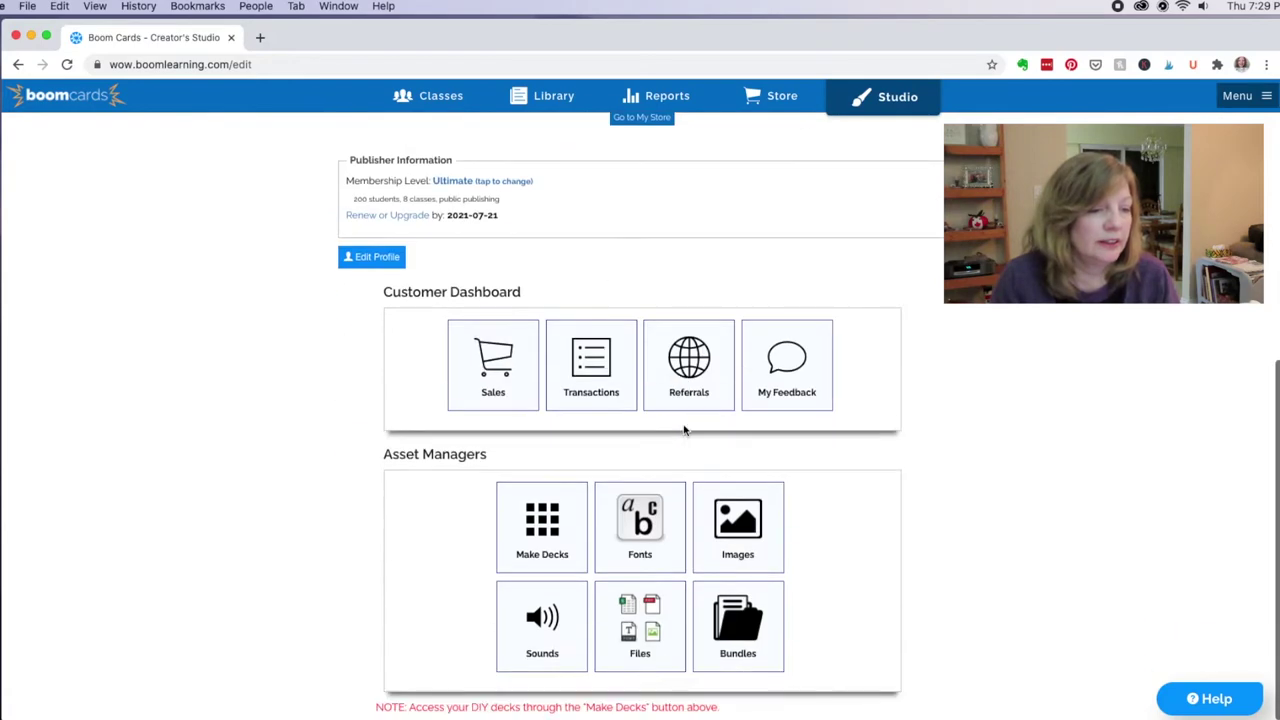
{"action": "left_click", "coordinate": [541, 536]}
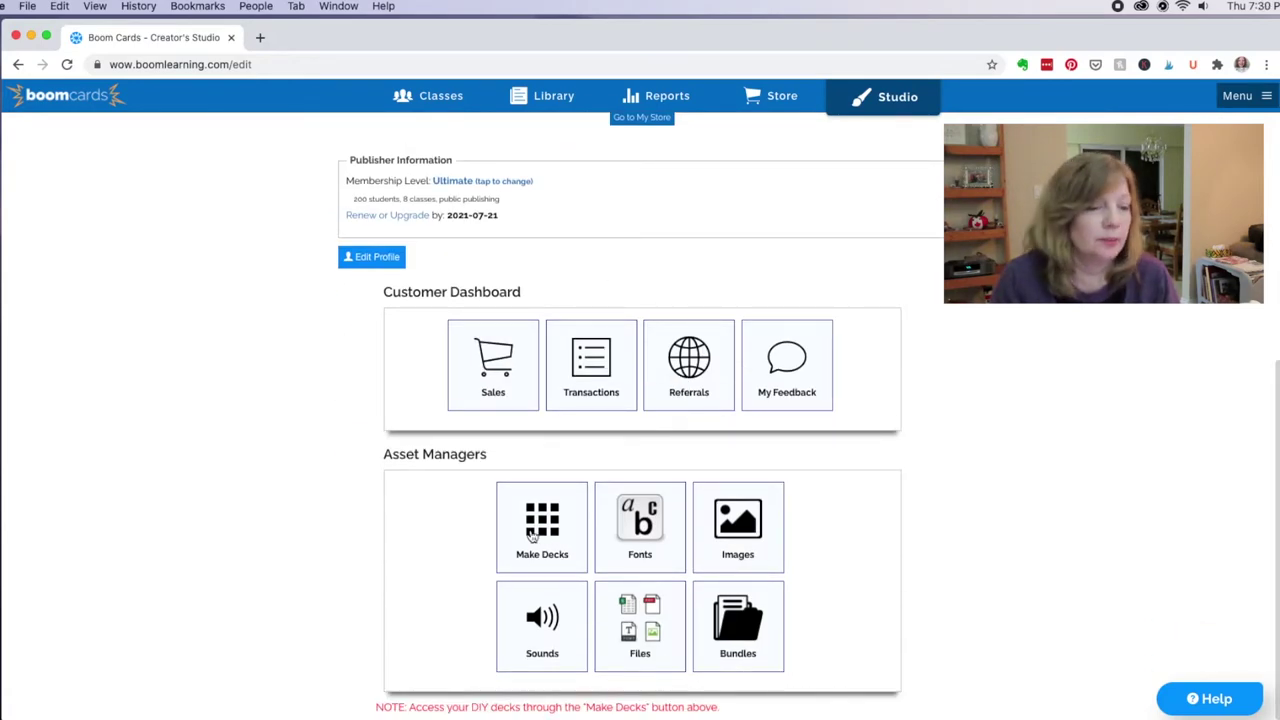
{"action": "scroll", "coordinate": [510, 480], "scroll_direction": "down", "scroll_amount": 5}
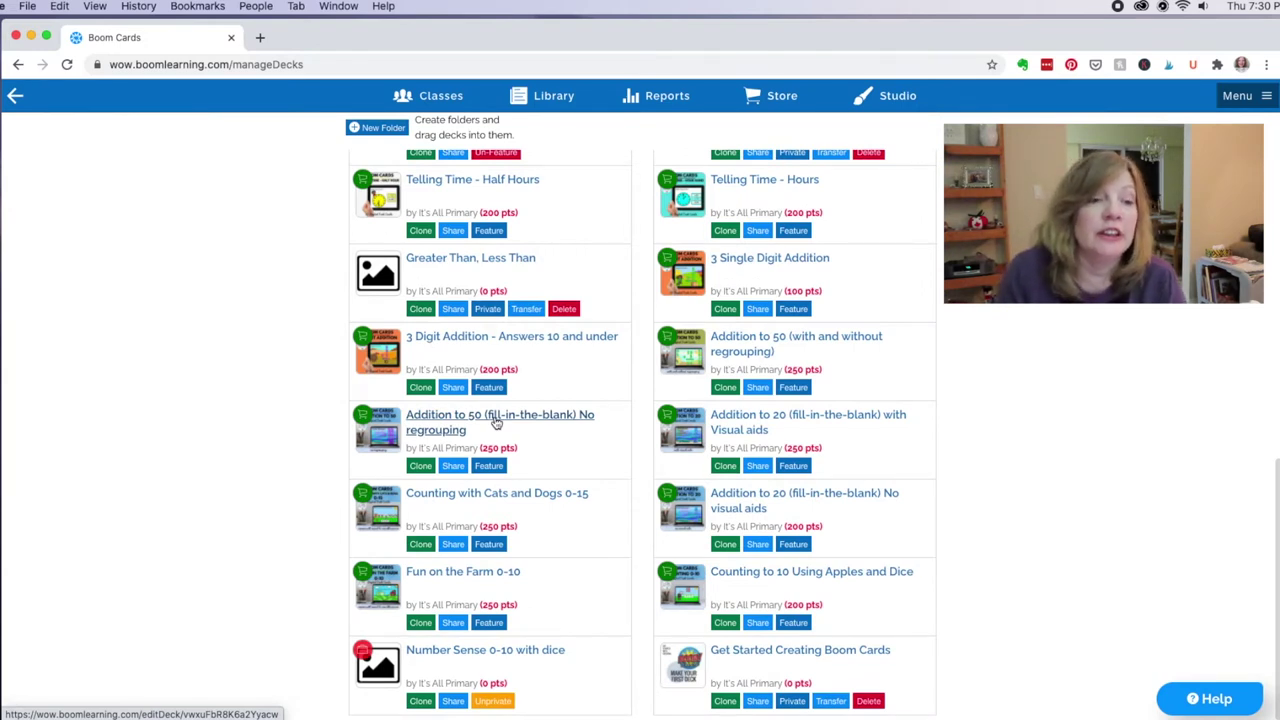
{"action": "left_click", "coordinate": [496, 423]}
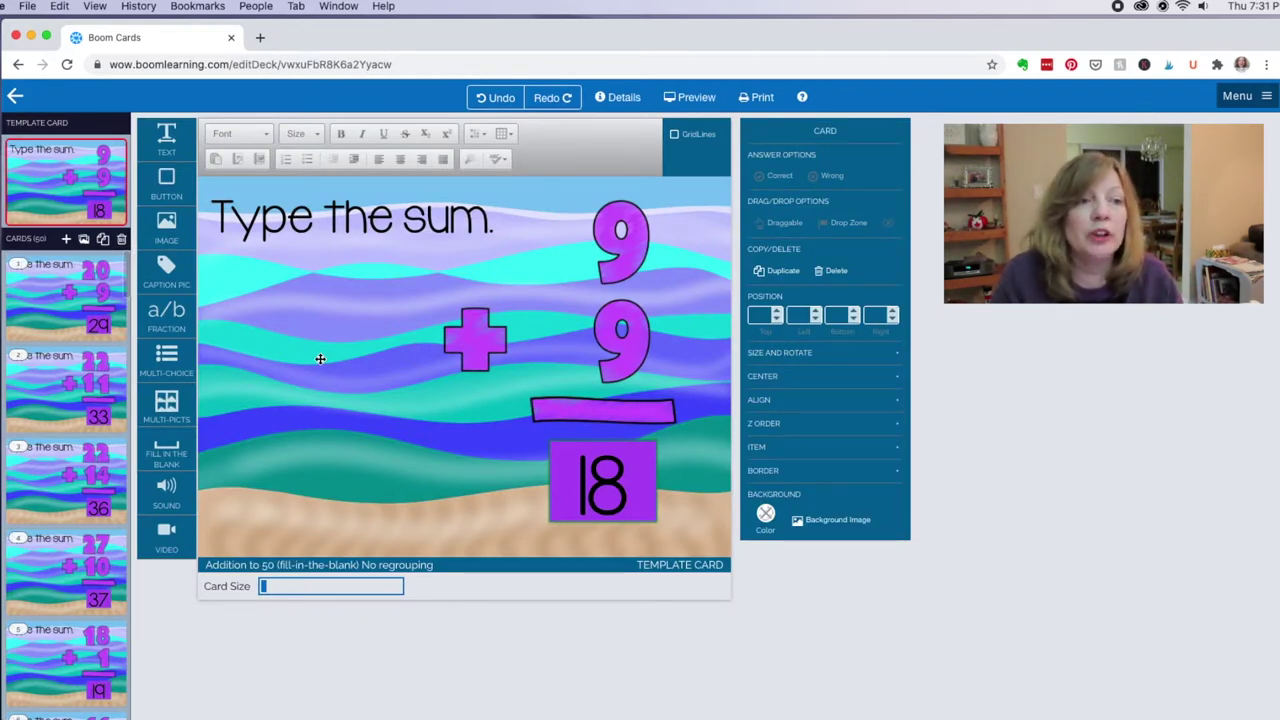
- Add the keywords "addition" and "math" to the deck's details
{"action": "left_click", "coordinate": [621, 98]}
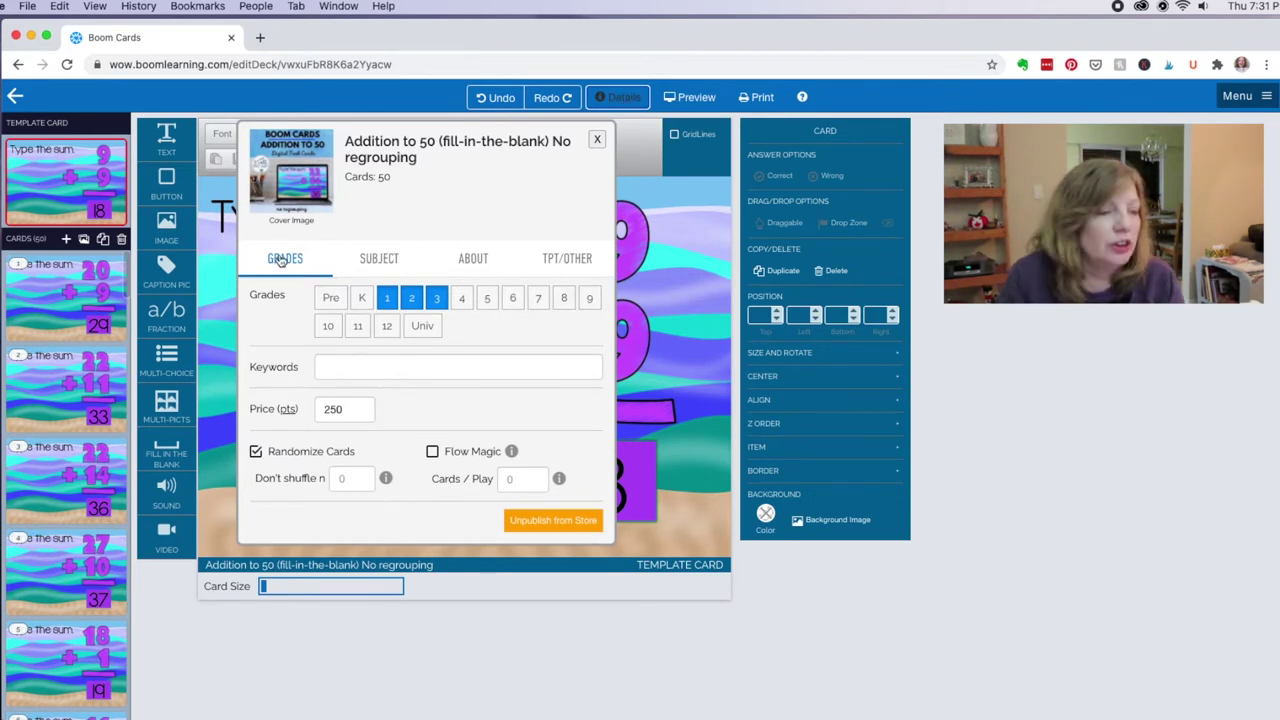
{"action": "left_click", "coordinate": [326, 368]}
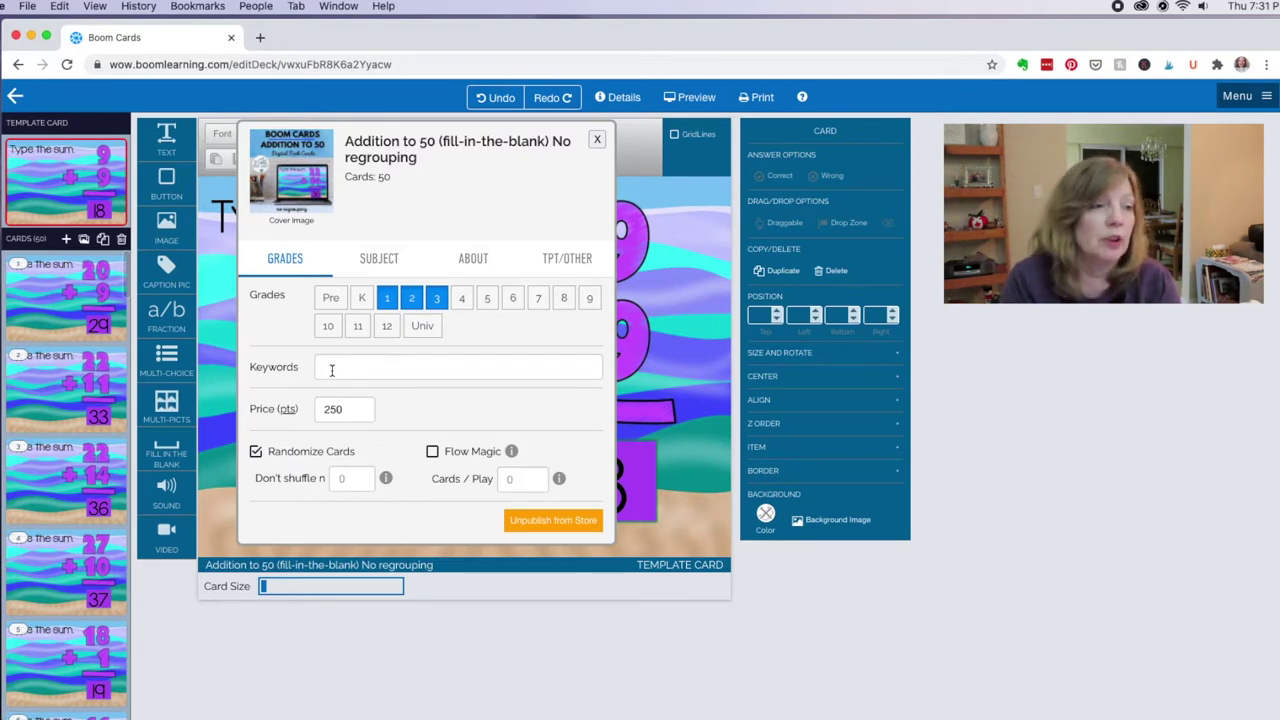
{"action": "type", "text": "add"}
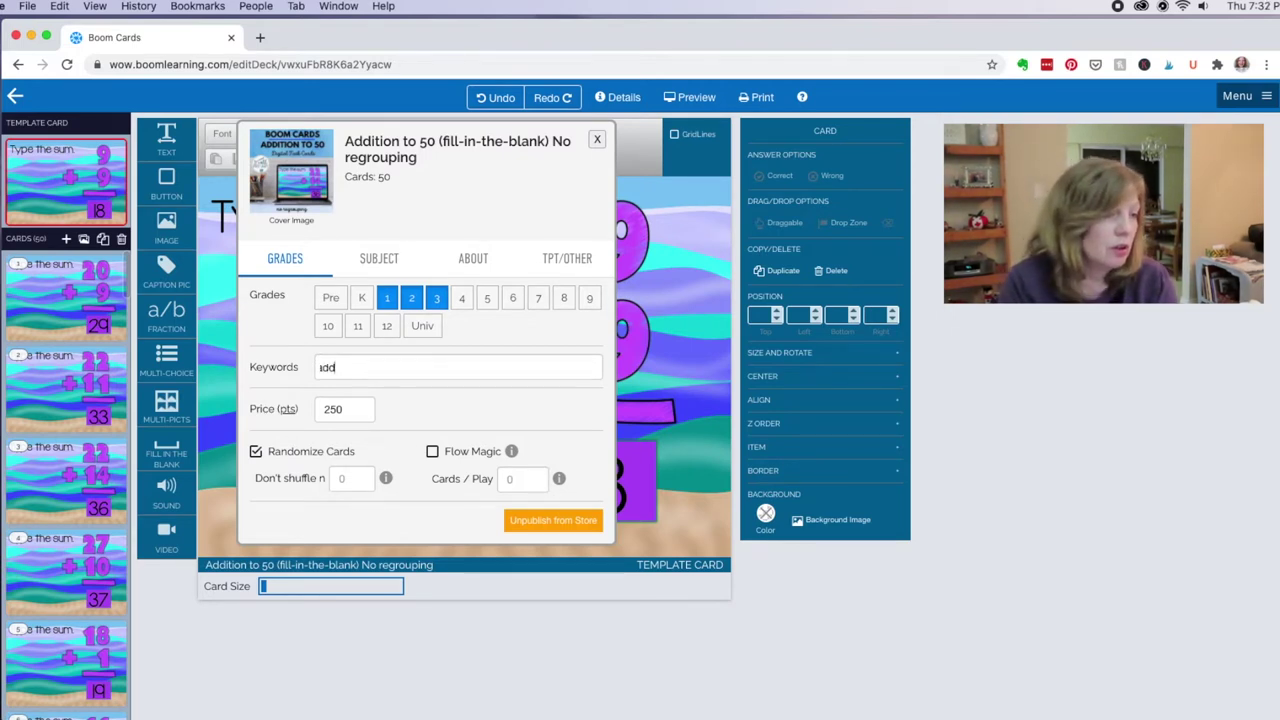
{"action": "type", "text": "ition to"}
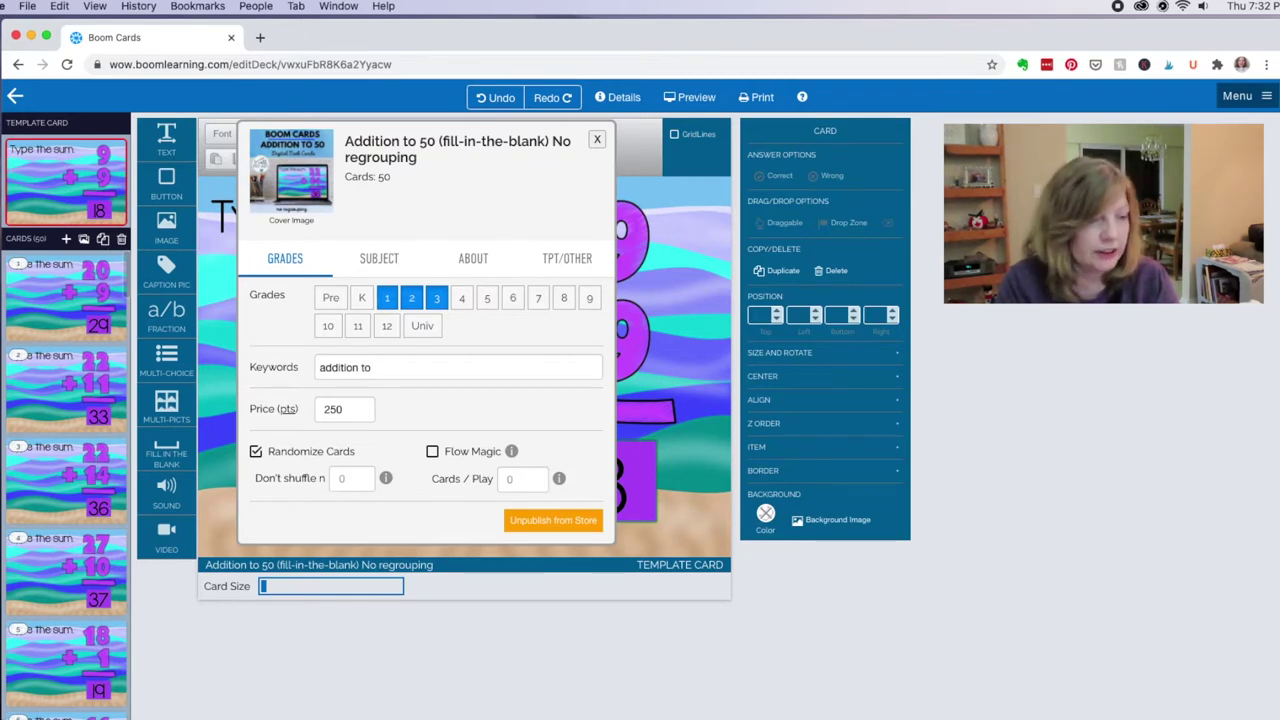
{"action": "key", "text": "BackSpace"}
{"action": "key", "text": "BackSpace"}
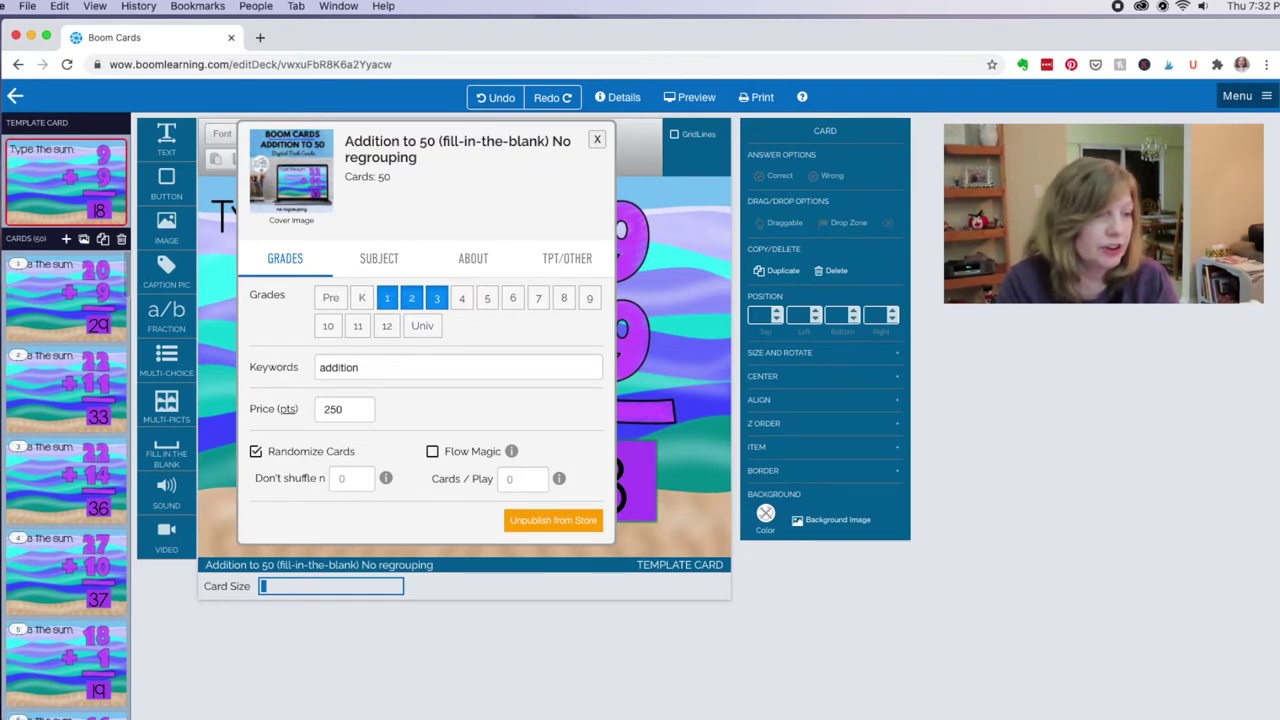
{"action": "key", "text": "Return"}
{"action": "type", "text": "math"}
{"action": "key", "text": "Return"}
- Add the further keywords "addition to 50" and "find the sum" to the deck
{"action": "type", "text": "addition x math x addition to 50"}
{"action": "key", "text": "Return"}
{"action": "type", "text": "find the su"}
{"action": "key", "text": "BackSpace"}
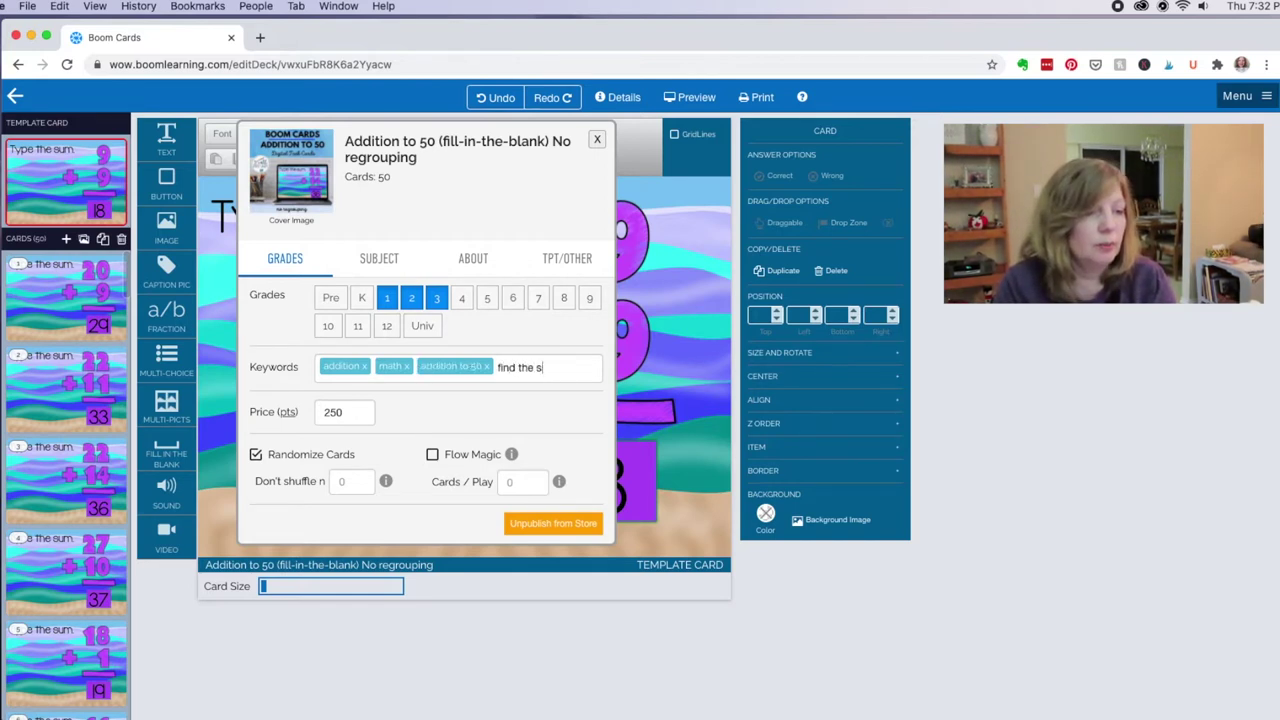
{"action": "type", "text": "um"}
{"action": "key", "text": "Return"}
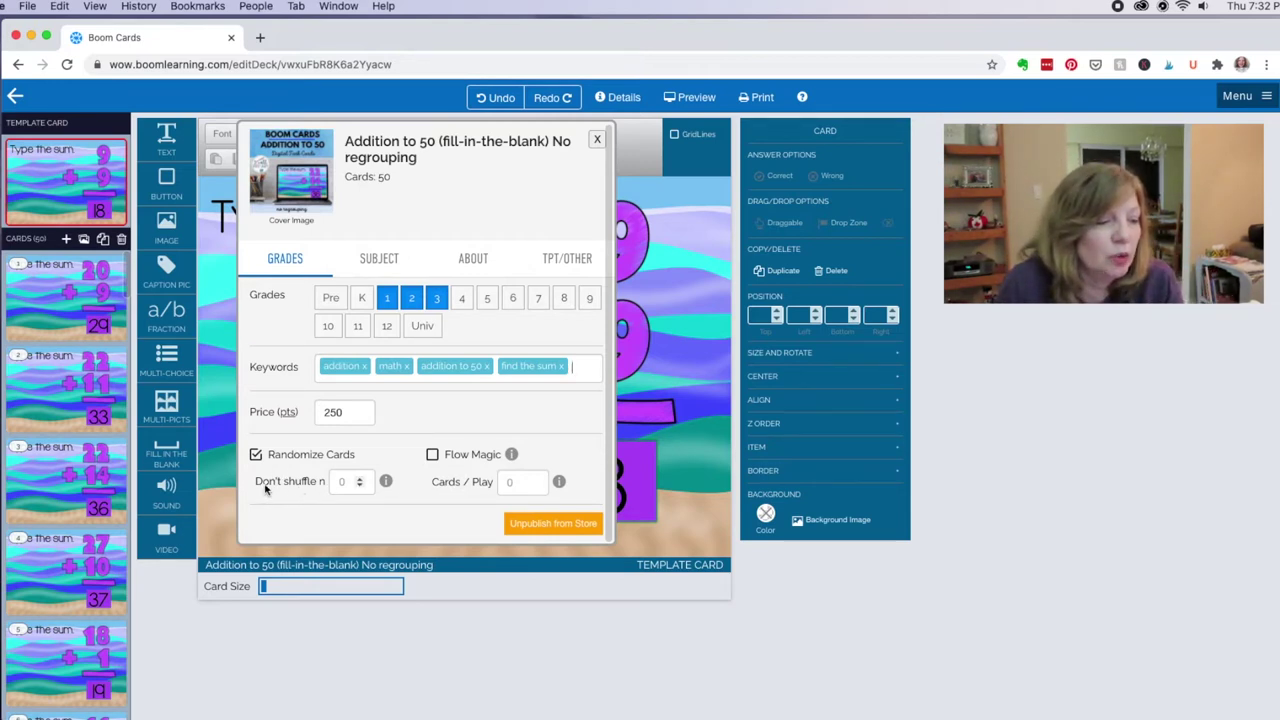
- Try a value of 2 for the number of cards left unshuffled and return it to 0
{"action": "double_click", "coordinate": [360, 478]}
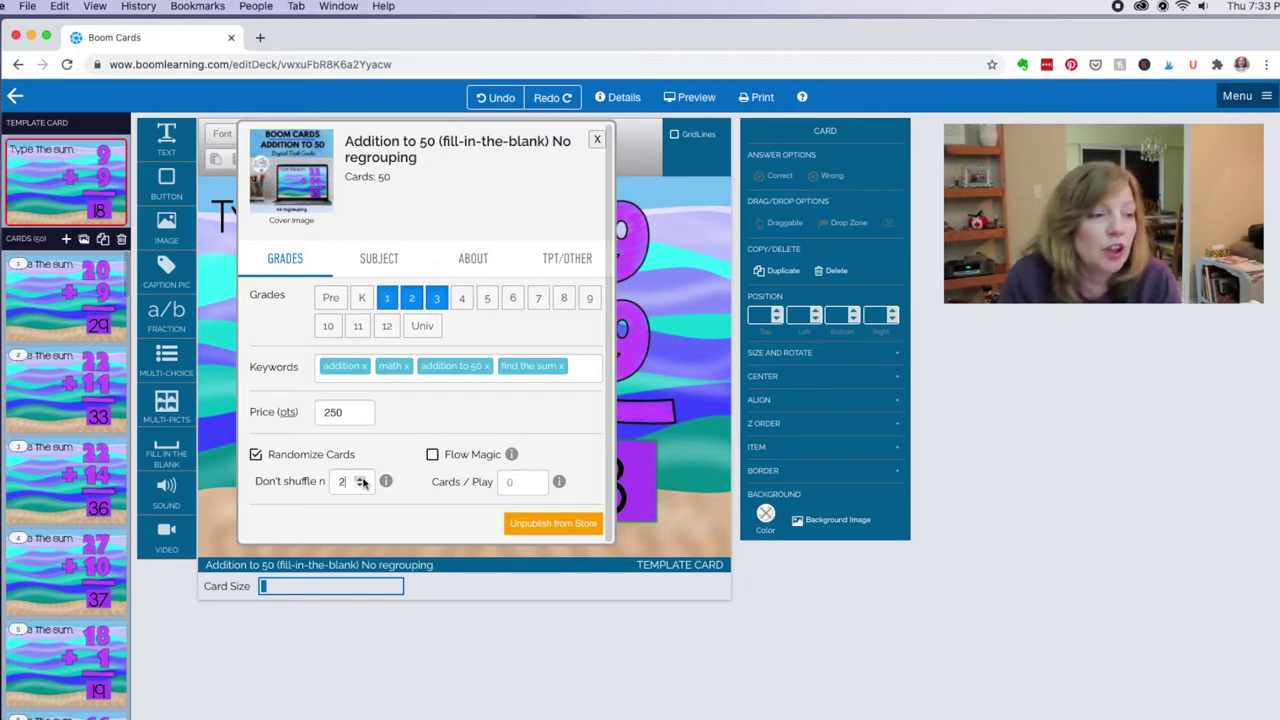
{"action": "left_click", "coordinate": [361, 486]}
{"action": "left_click", "coordinate": [361, 486]}
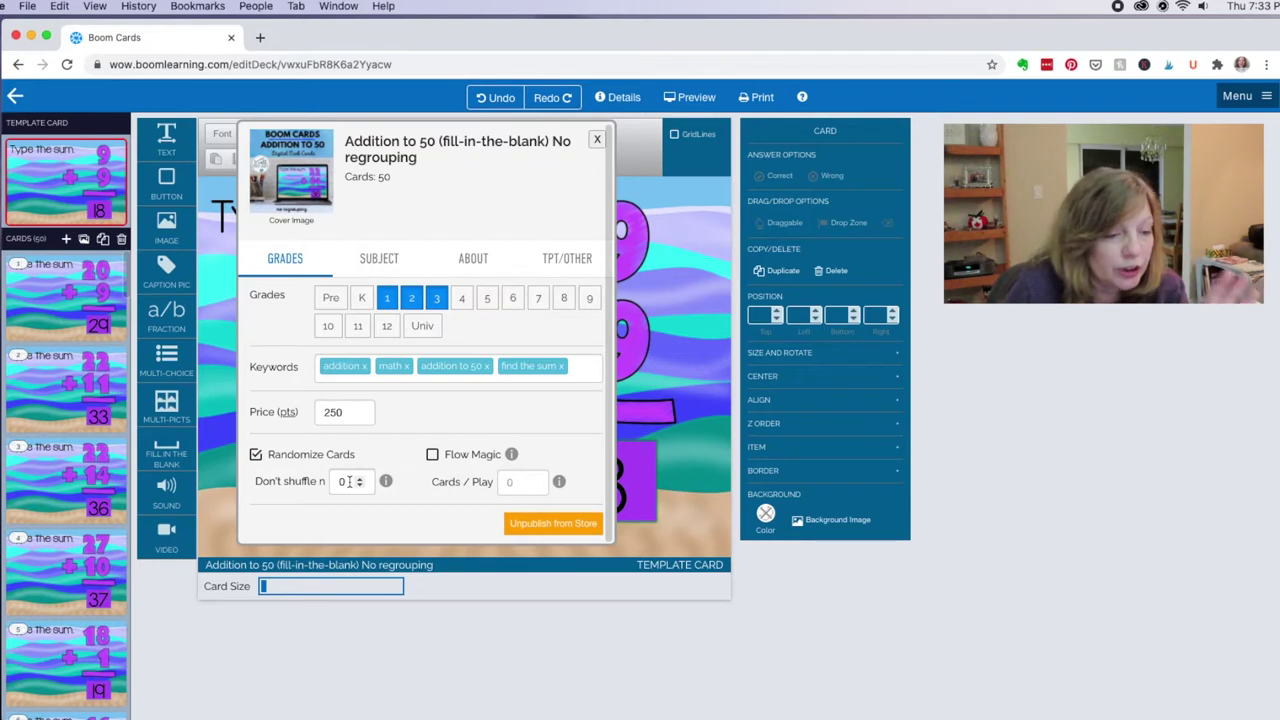
- Review the deck's subject setting and the available onscreen keyboard choices without changing them
{"action": "left_click", "coordinate": [384, 262]}
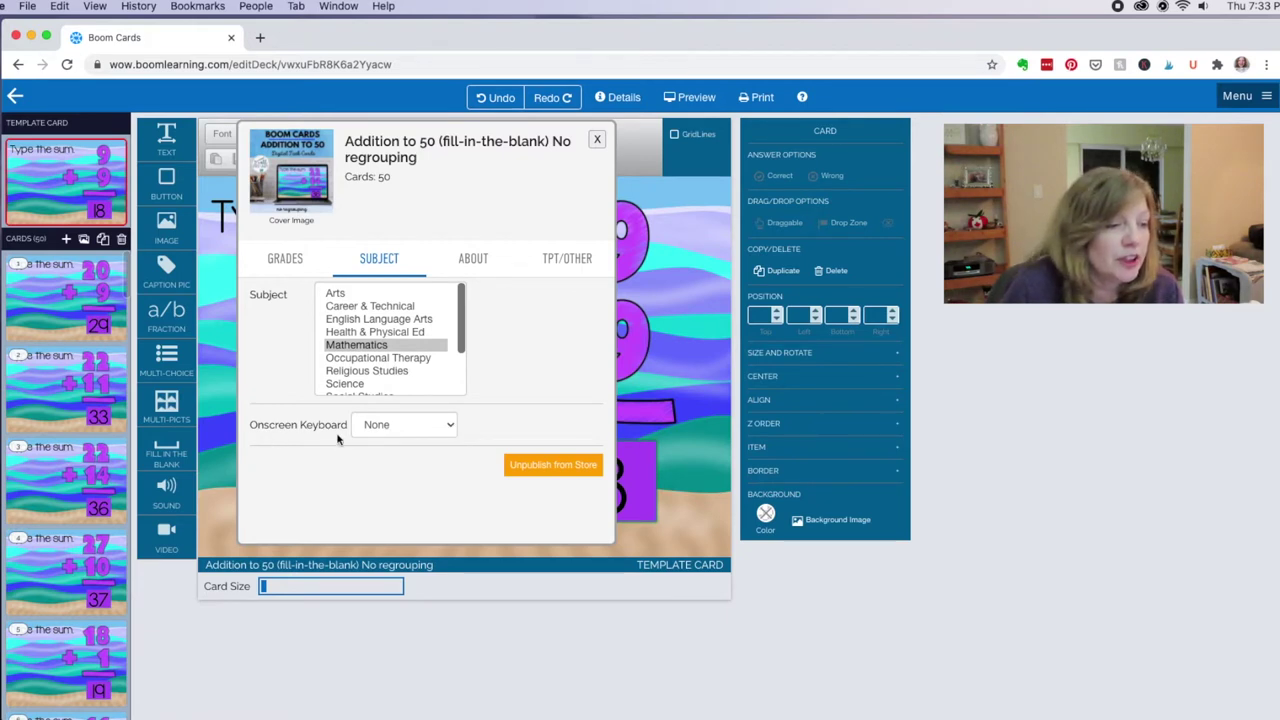
{"action": "left_click", "coordinate": [452, 429]}
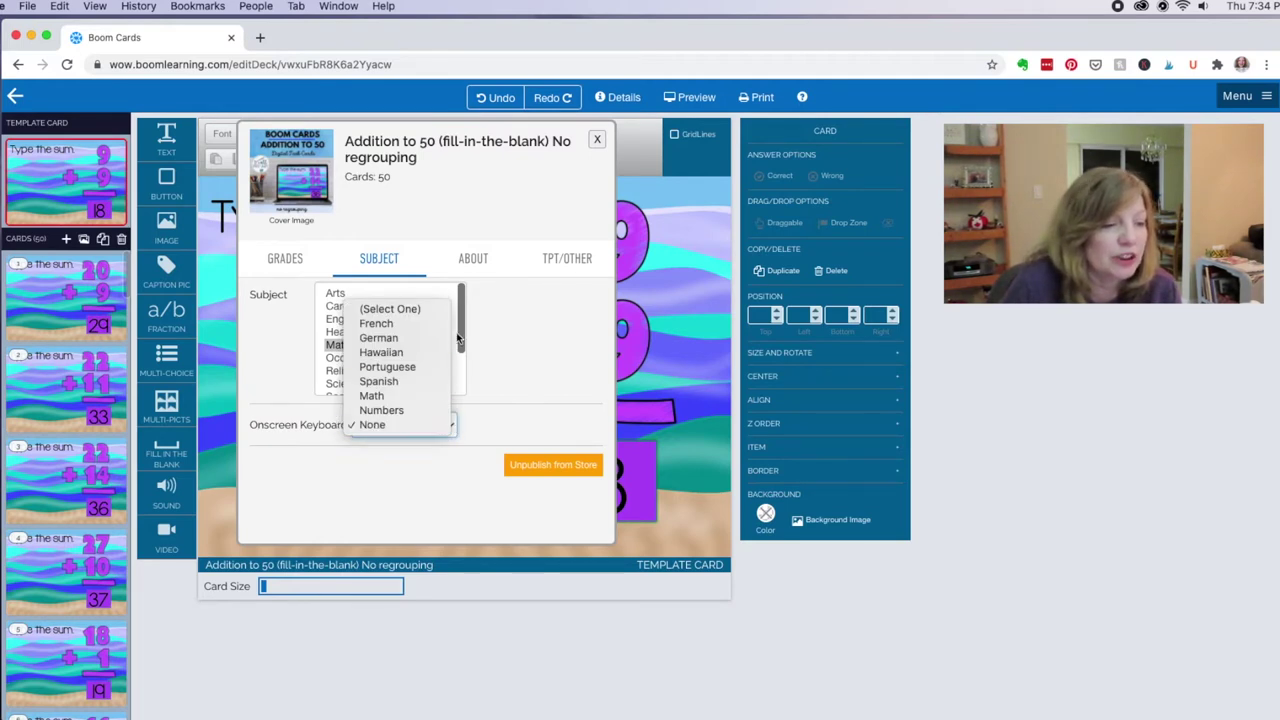
{"action": "left_click", "coordinate": [487, 424]}
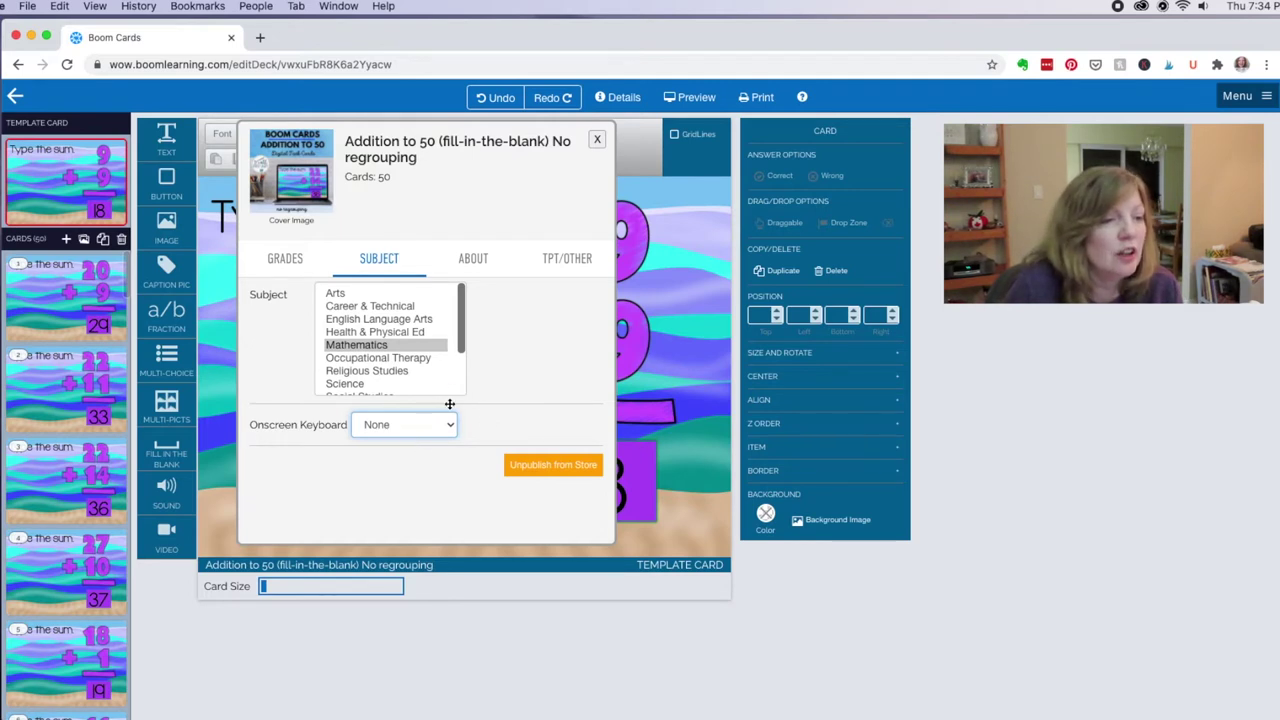
- Append "NO PREP! SELF-GRADING!" to the end of the deck's description
{"action": "left_click", "coordinate": [475, 260]}
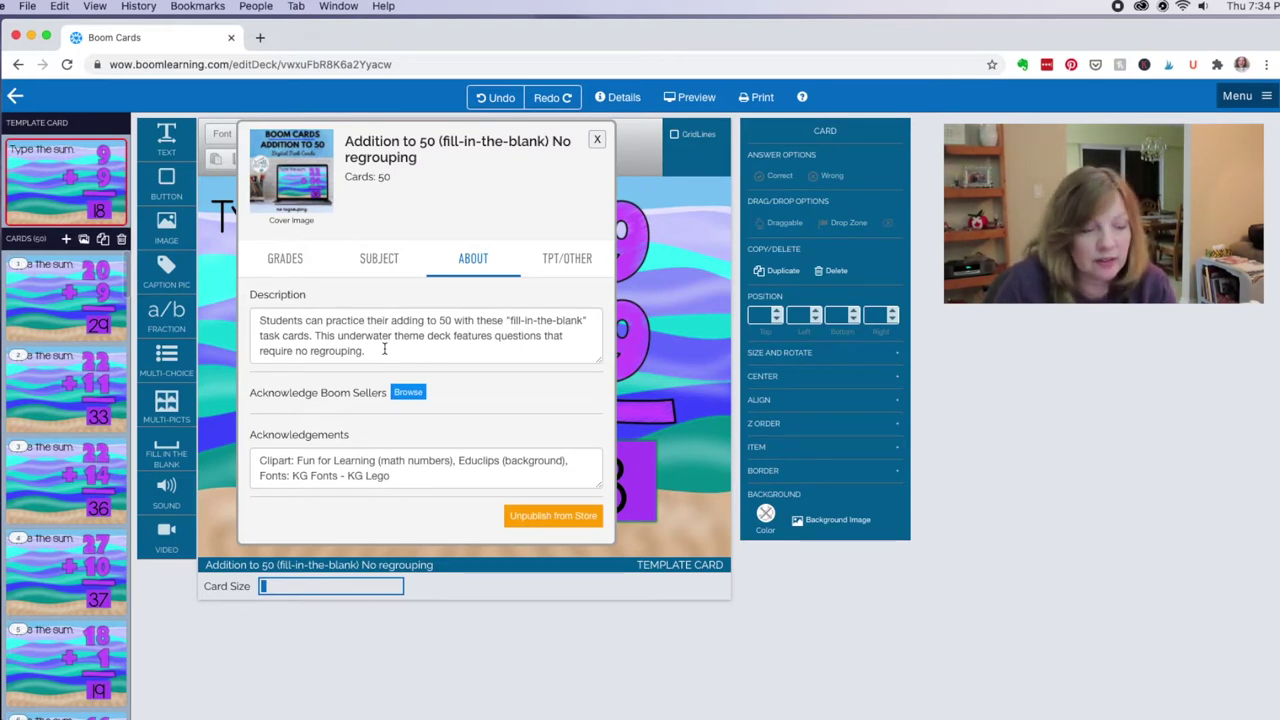
{"action": "left_click", "coordinate": [440, 352]}
{"action": "type", "text": "N"}
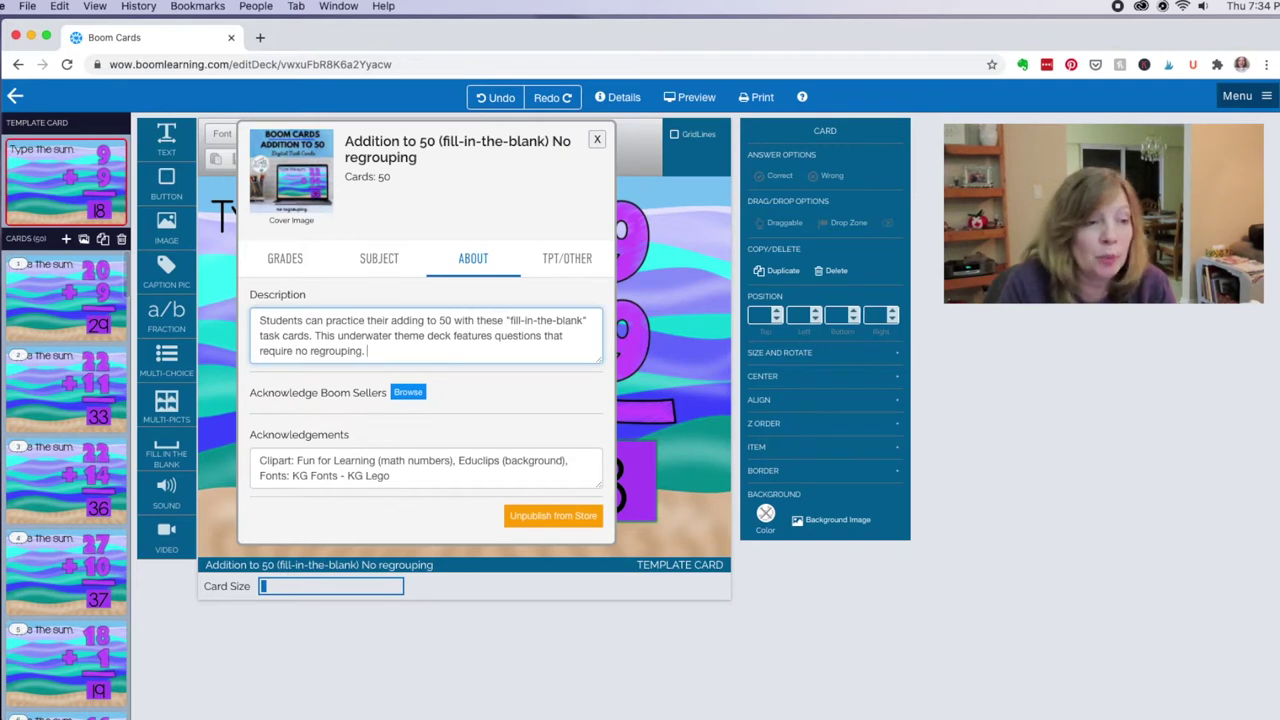
{"action": "type", "text": "O PR"}
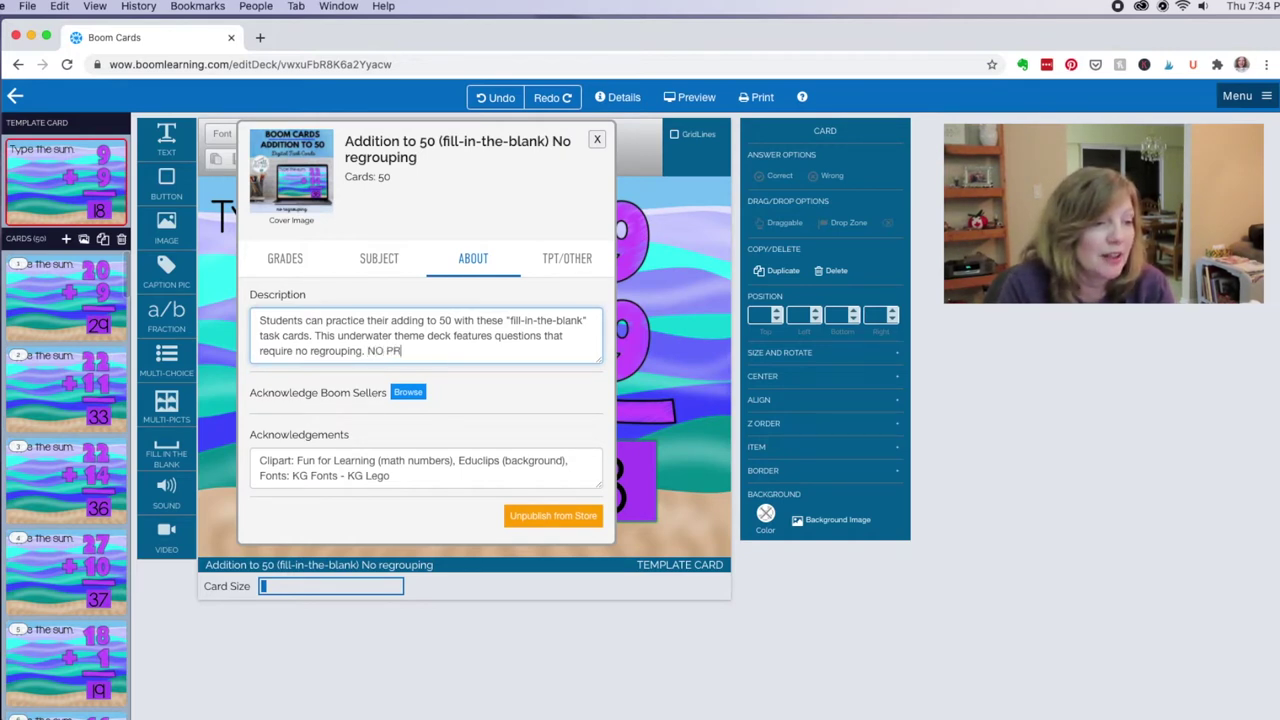
{"action": "type", "text": "EP! S"}
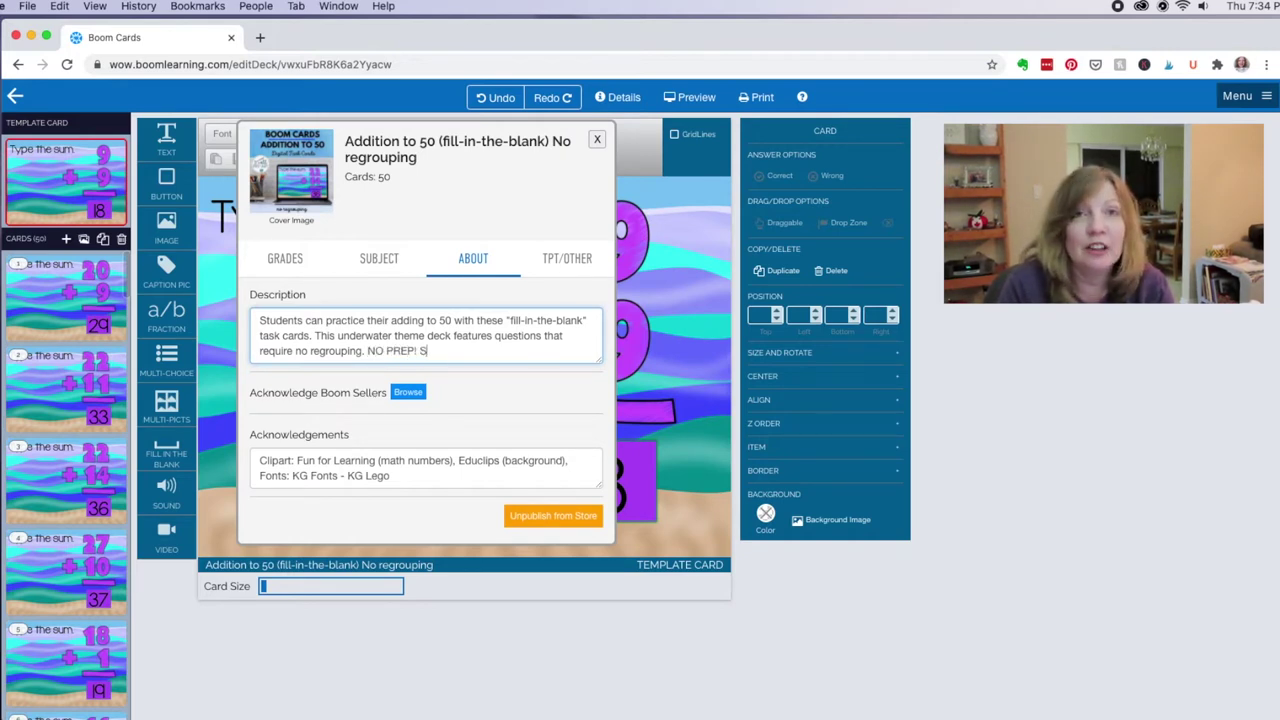
{"action": "type", "text": "ELF-"}
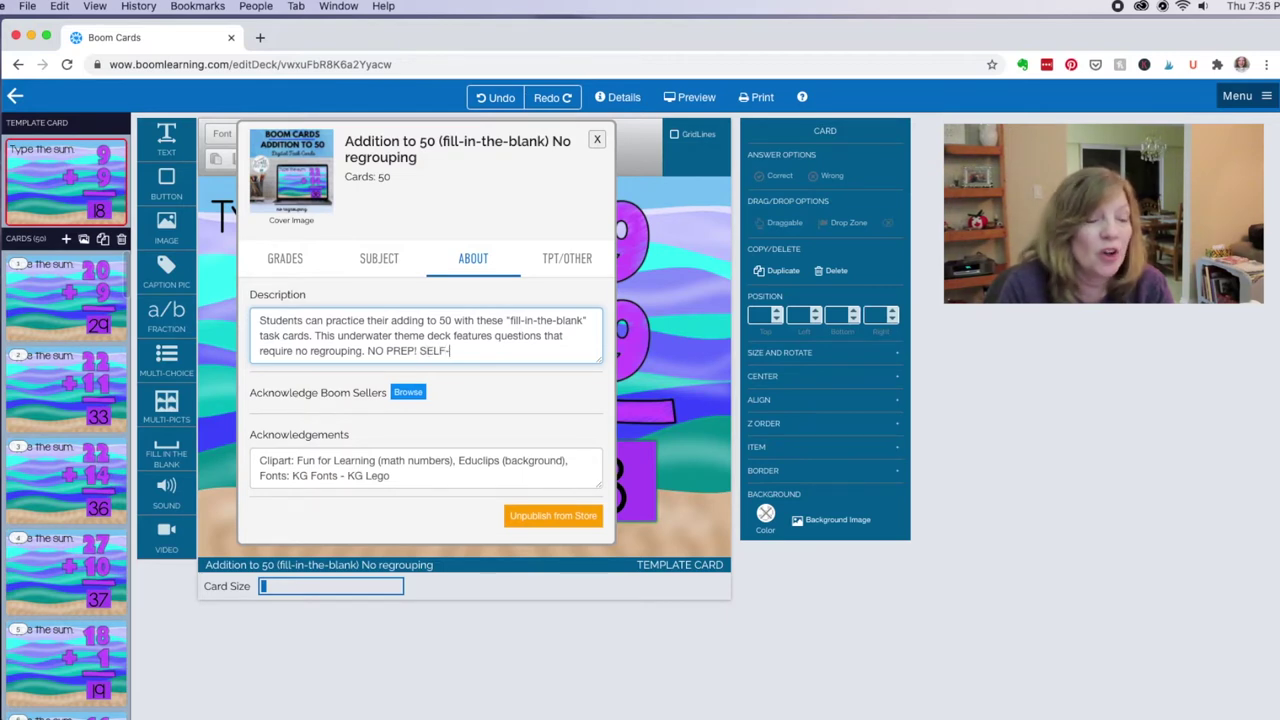
{"action": "type", "text": "GRADING"}
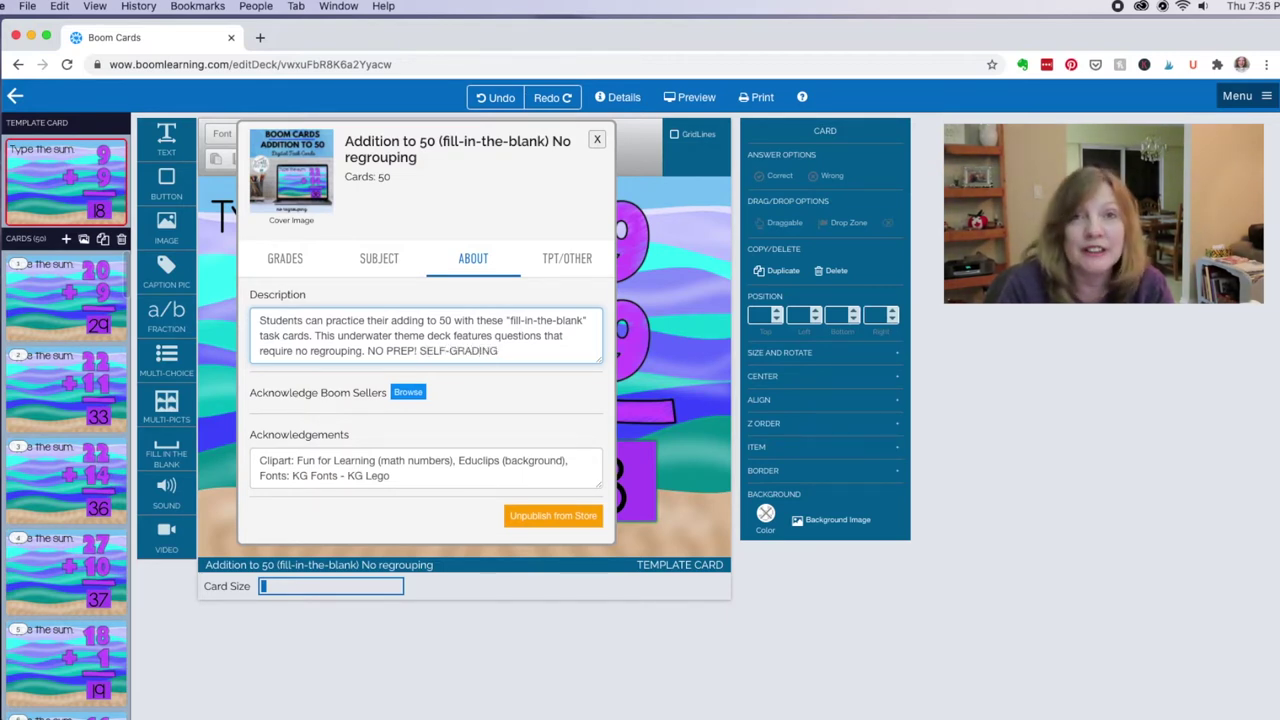
{"action": "type", "text": "!"}
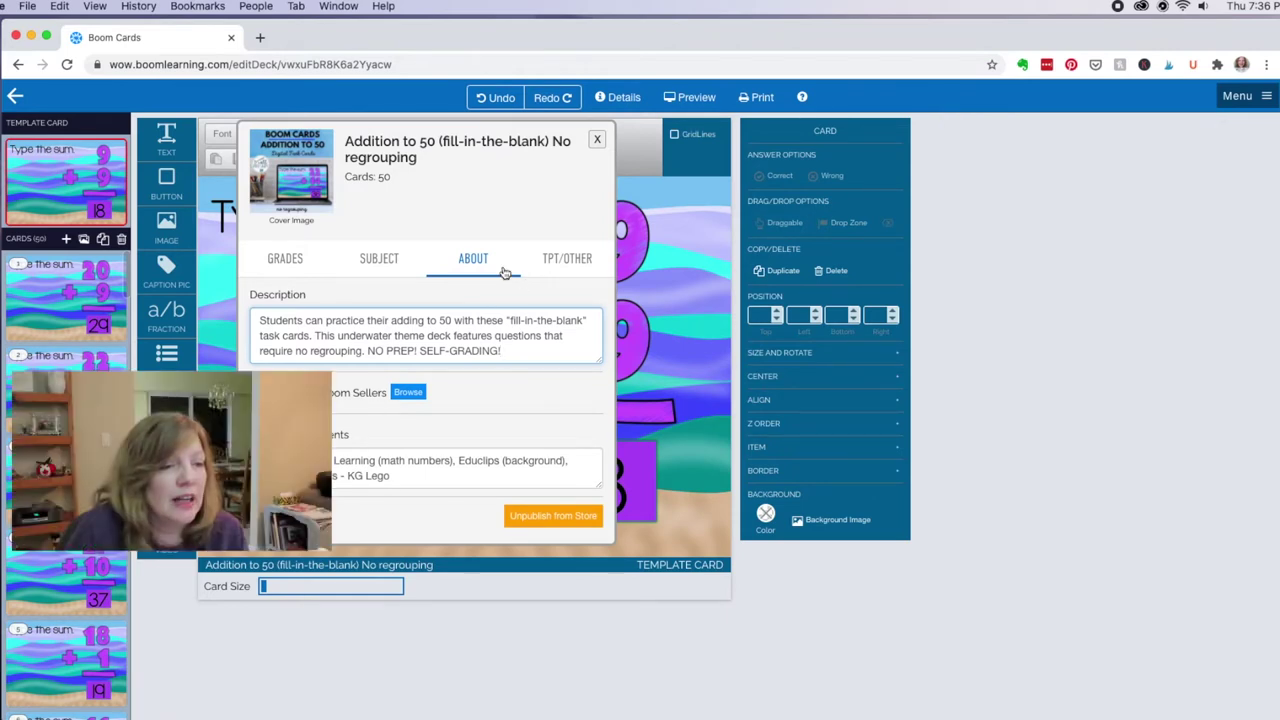
- Switch the deck's listing in other marketplaces off and on again, and close the deck details
{"action": "left_click", "coordinate": [573, 259]}
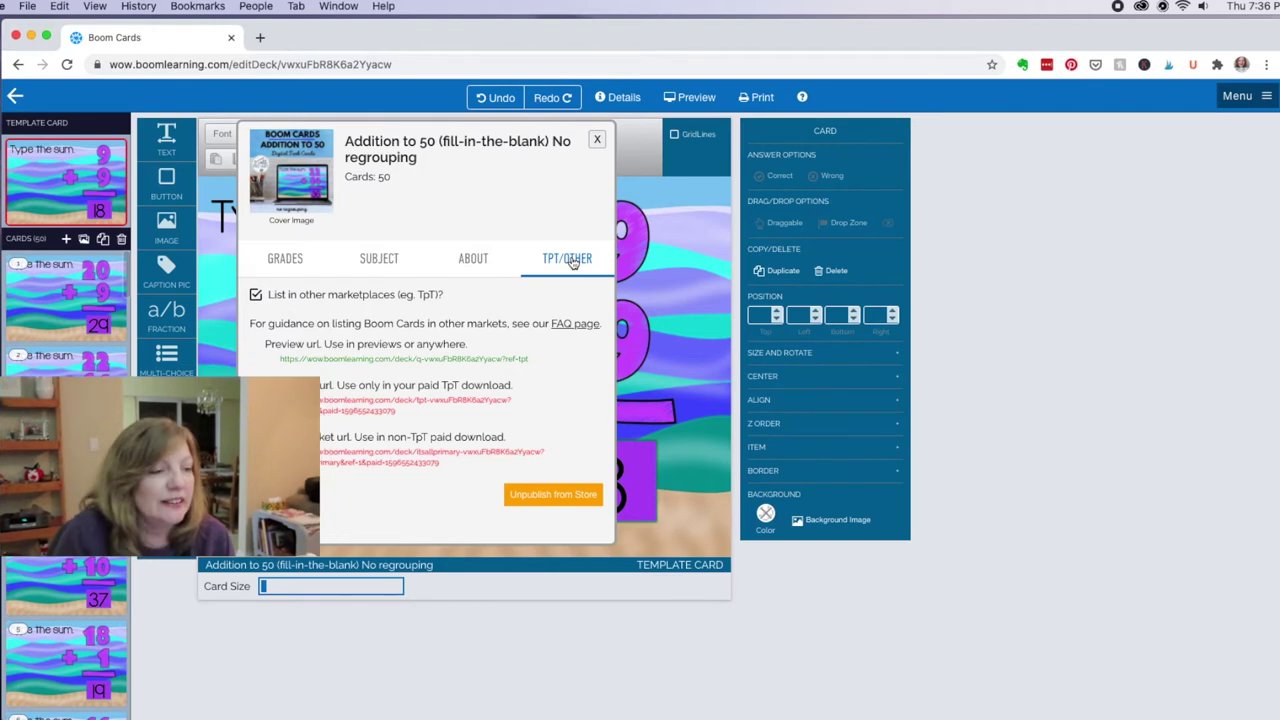
{"action": "left_click", "coordinate": [256, 296]}
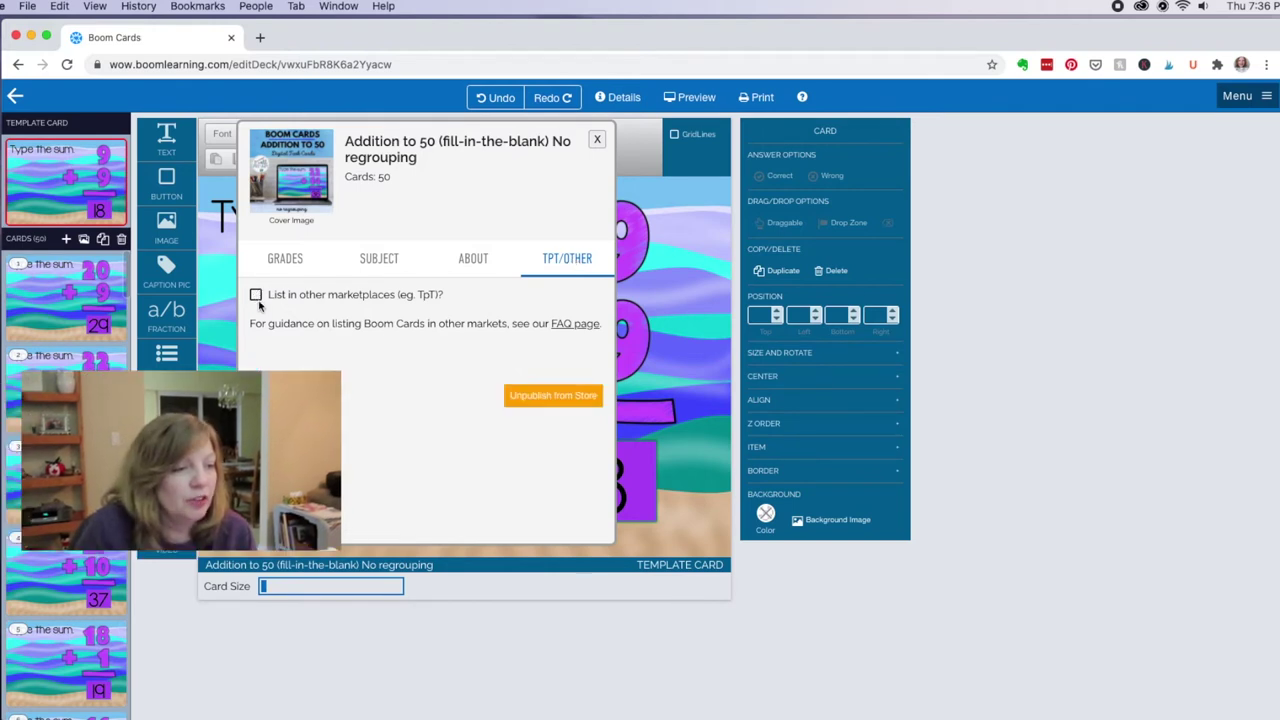
{"action": "left_click", "coordinate": [256, 296]}
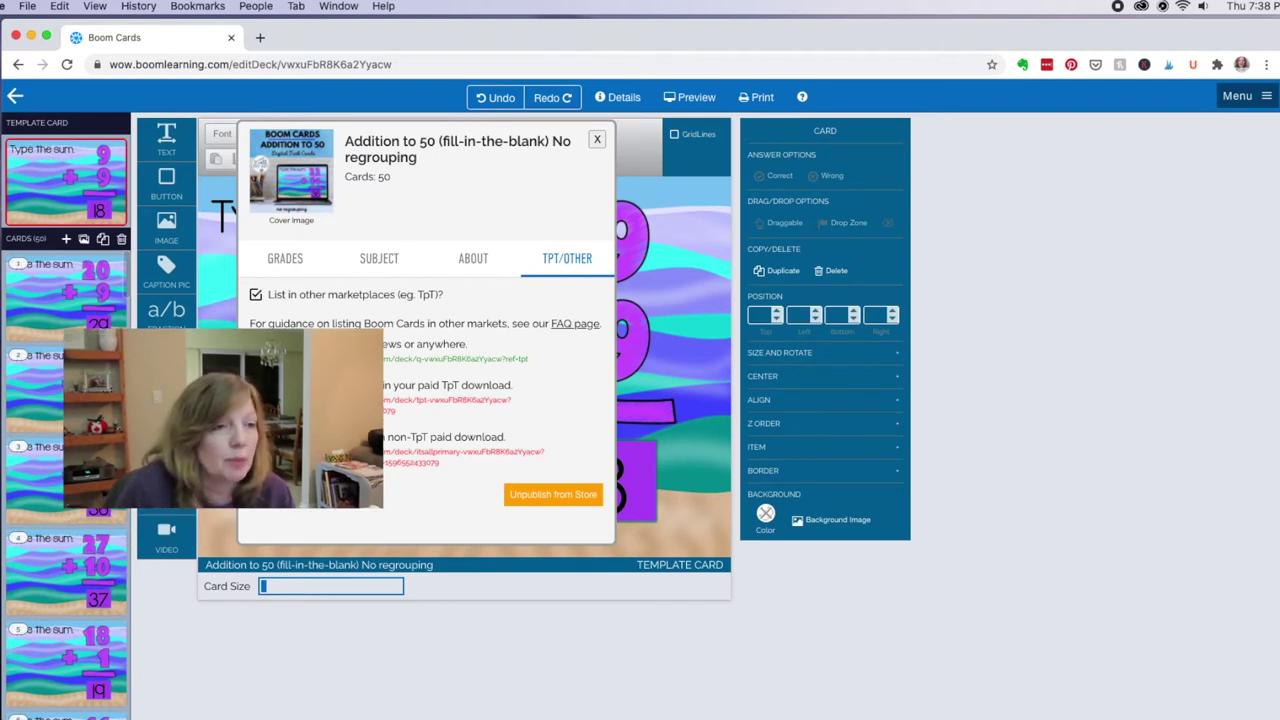
{"action": "left_click", "coordinate": [597, 140]}
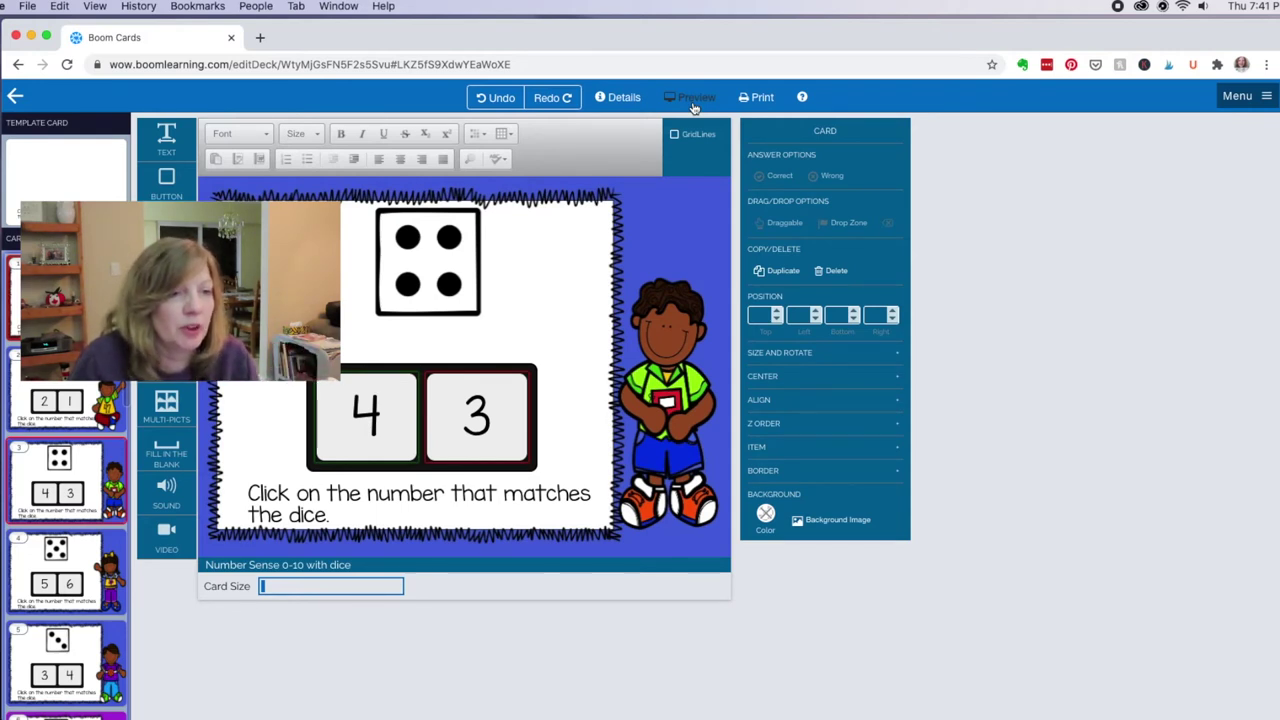
- Preview the "Number Sense 0-10 with dice" deck from the four-dot card and take a screenshot of the whole card
{"action": "left_click", "coordinate": [693, 106]}
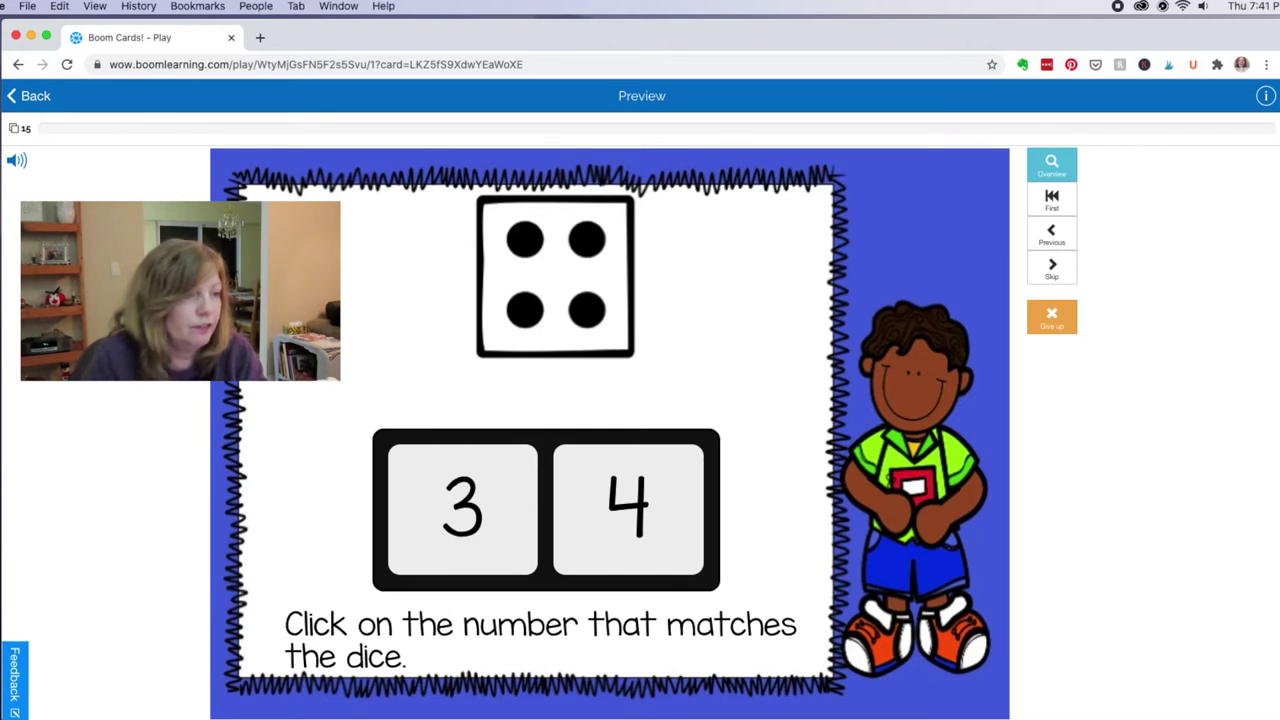
{"action": "key", "text": "super+shift+4"}
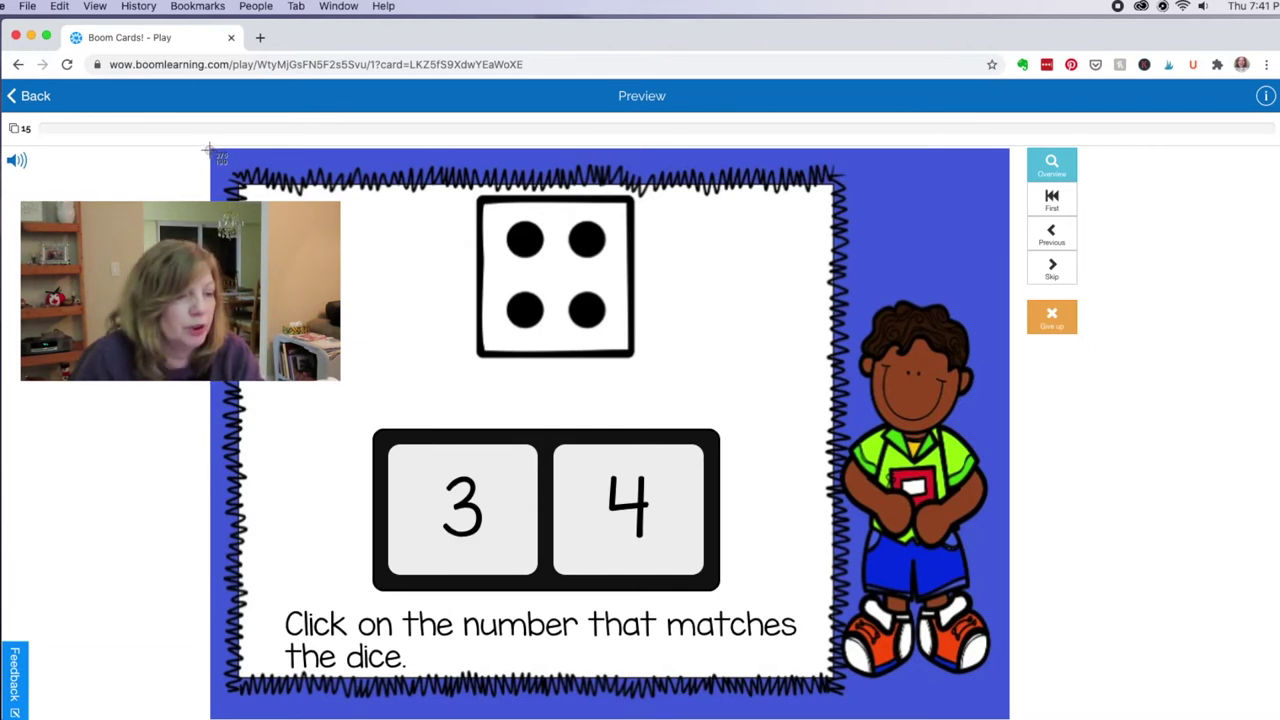
{"action": "left_click_drag", "start_coordinate": [210, 150], "coordinate": [1013, 714]}
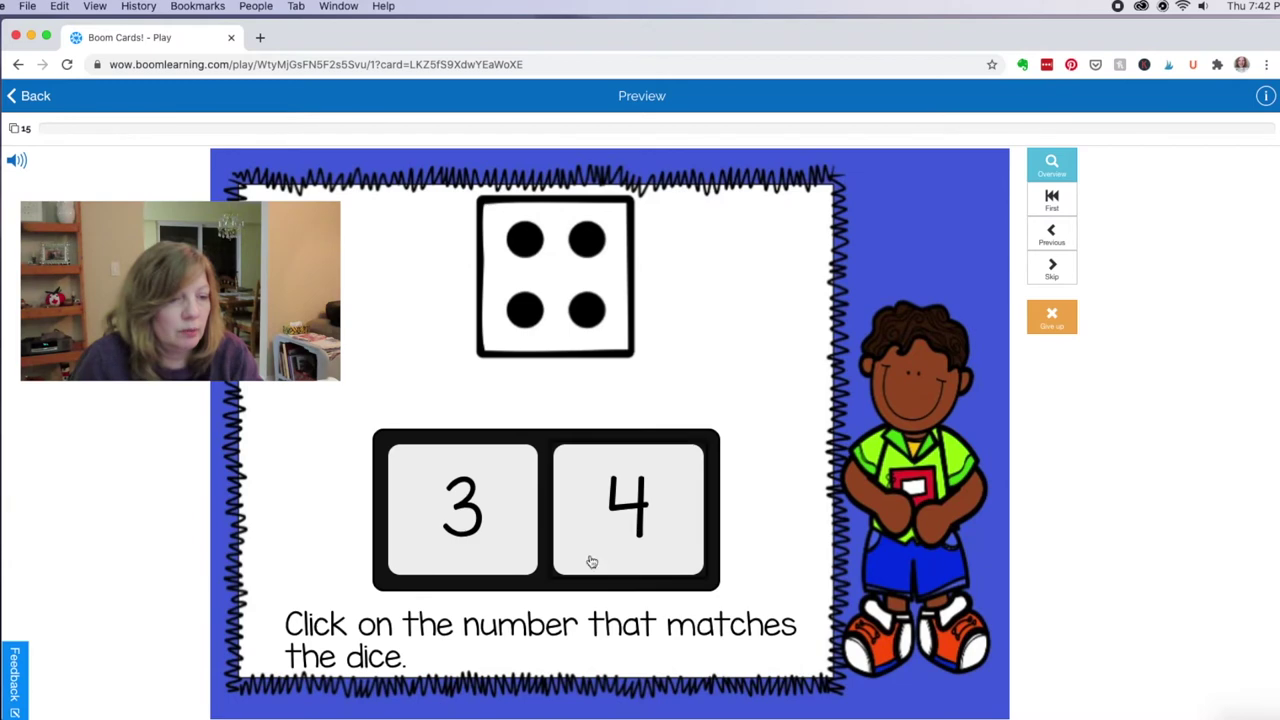
- Answer 4 on the four-dot card and 6 on the five-dot card, and capture a screenshot of the five-dot card
{"action": "left_click", "coordinate": [591, 510]}
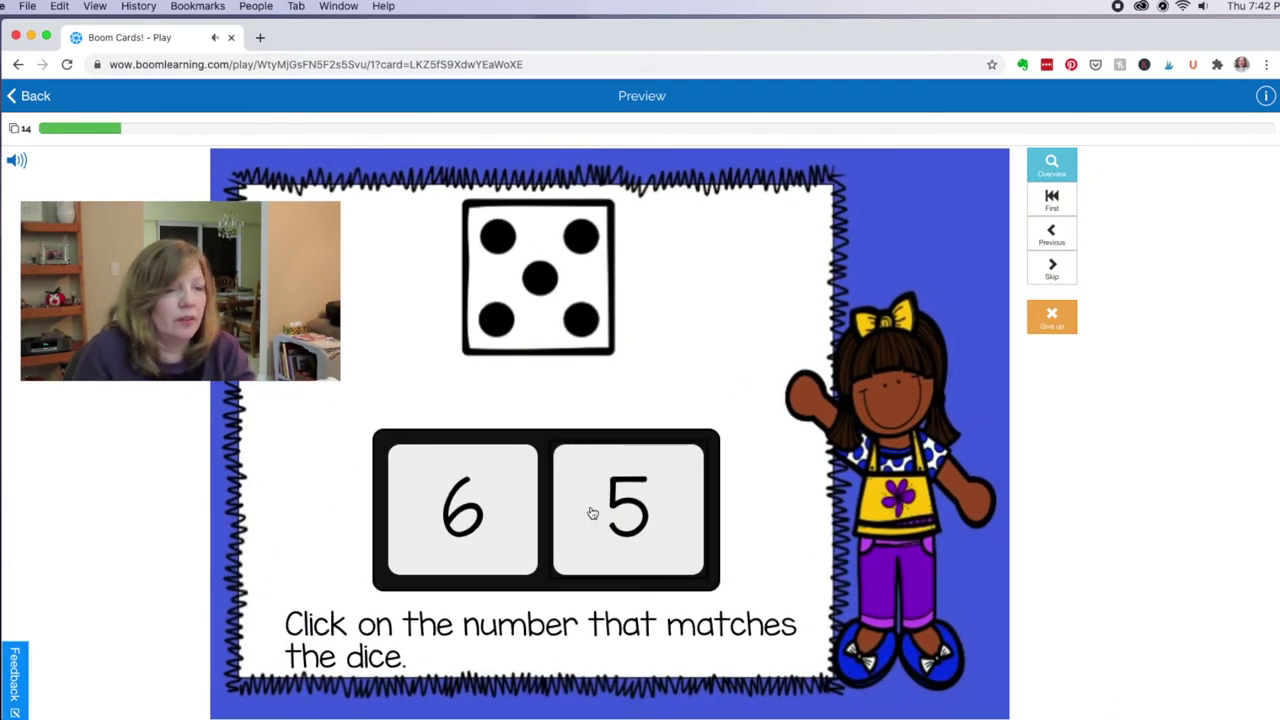
{"action": "left_click", "coordinate": [478, 512]}
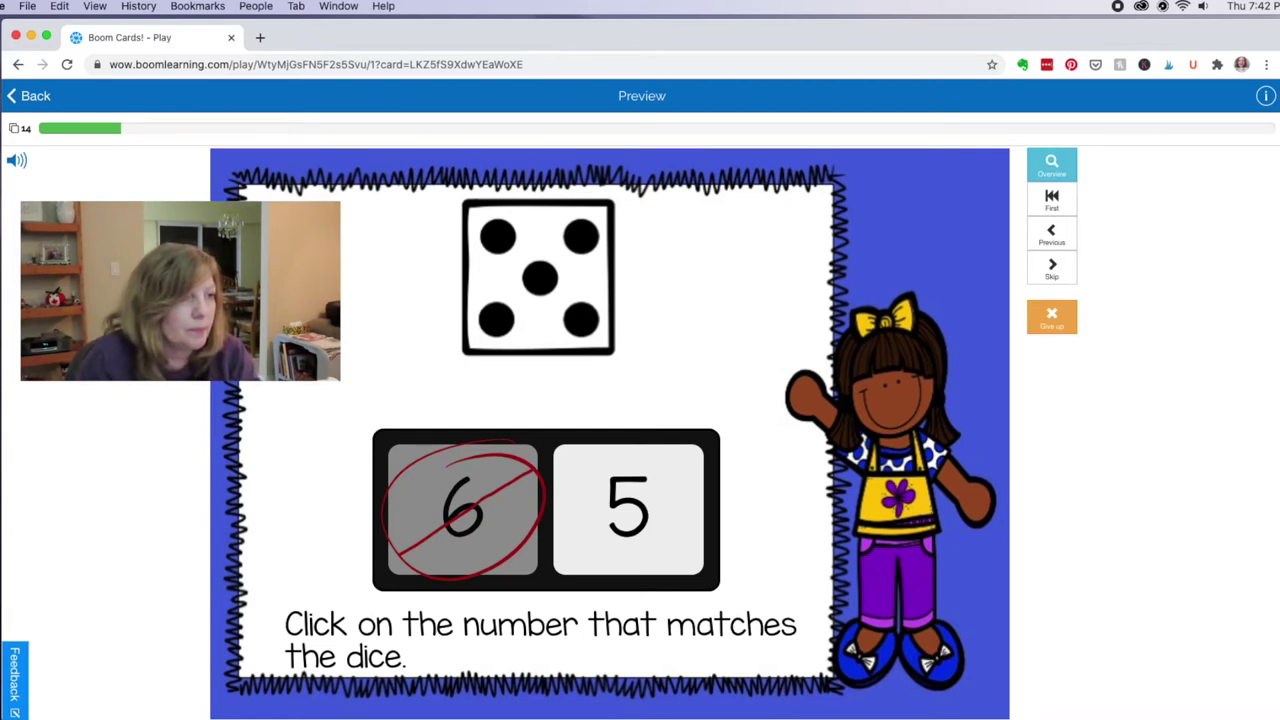
{"action": "left_click_drag", "start_coordinate": [210, 149], "coordinate": [1010, 718]}
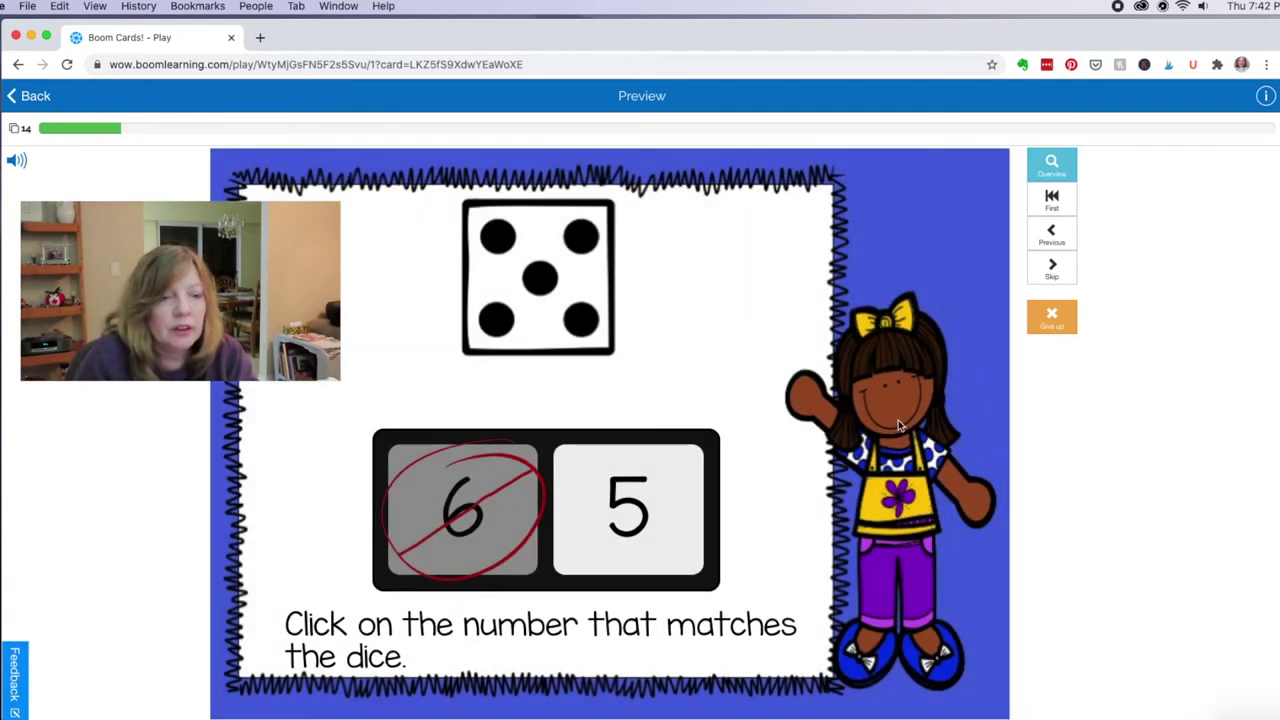